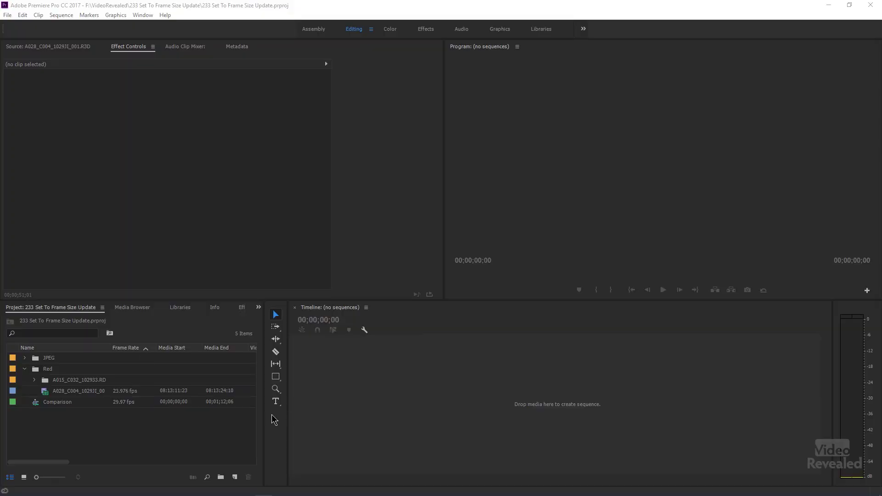
Step: Create a sequence named HD from the DSLR 1080p30 preset and expand the JPEG bin
{"action": "left_click", "coordinate": [235, 478]}
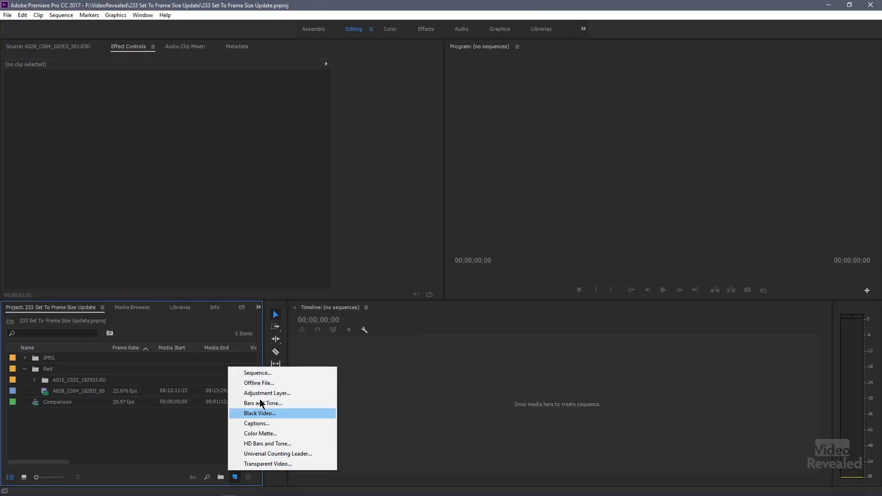
{"action": "left_click", "coordinate": [274, 374]}
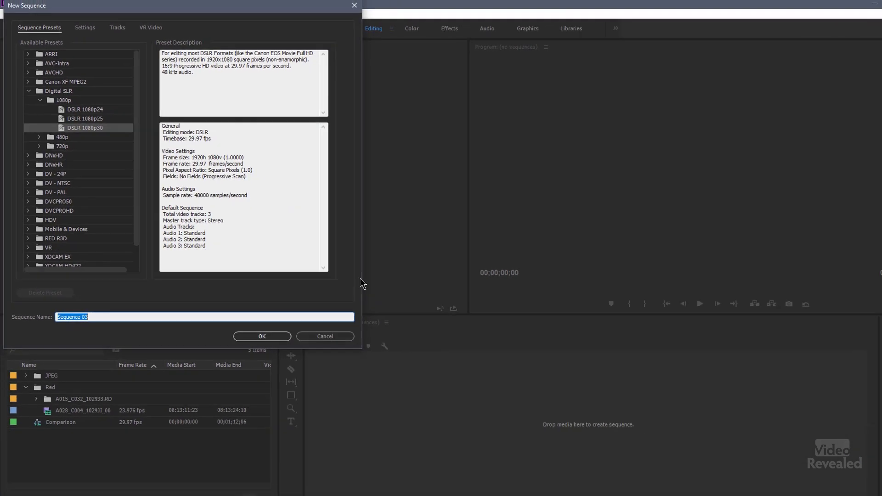
{"action": "type", "text": "HD"}
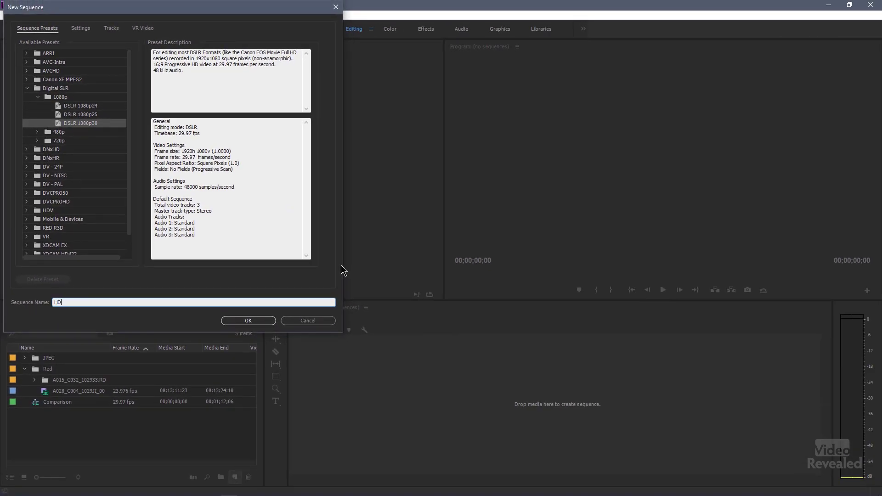
{"action": "left_click", "coordinate": [257, 321]}
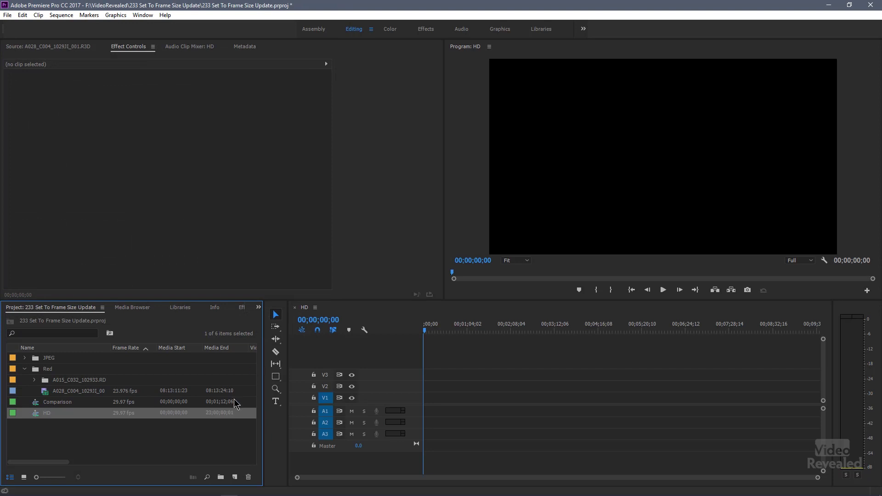
{"action": "left_click", "coordinate": [24, 358]}
Step: Place June-10Test_0009.jpg at the start of V1 and apply Scale to Frame Size to it
{"action": "left_click", "coordinate": [49, 373]}
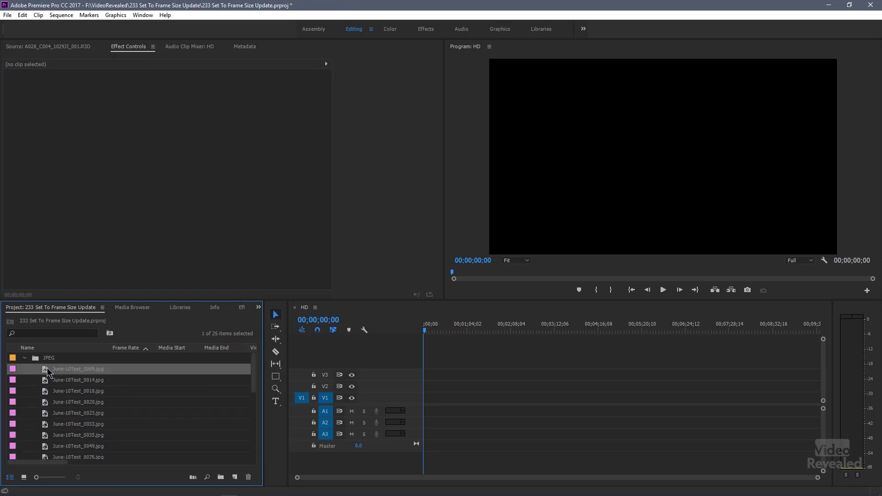
{"action": "left_click_drag", "start_coordinate": [107, 388], "coordinate": [401, 401]}
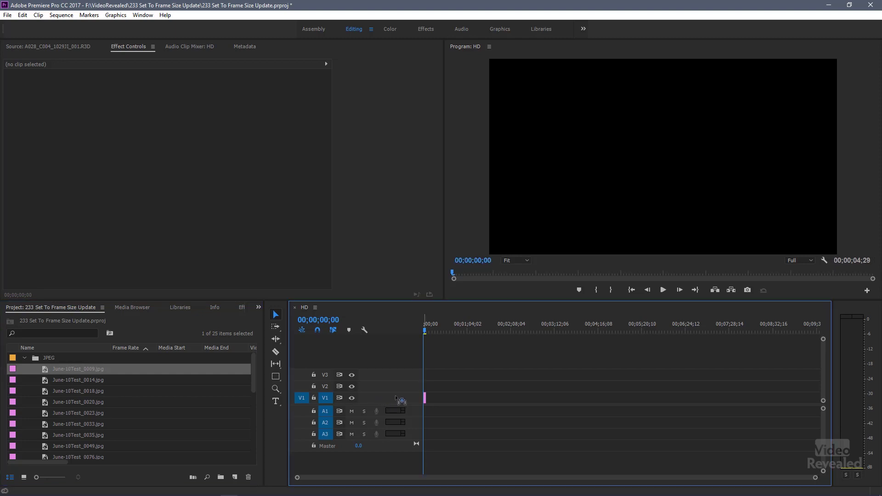
{"action": "key", "text": "backslash"}
{"action": "left_click_drag", "start_coordinate": [517, 325], "coordinate": [537, 327]}
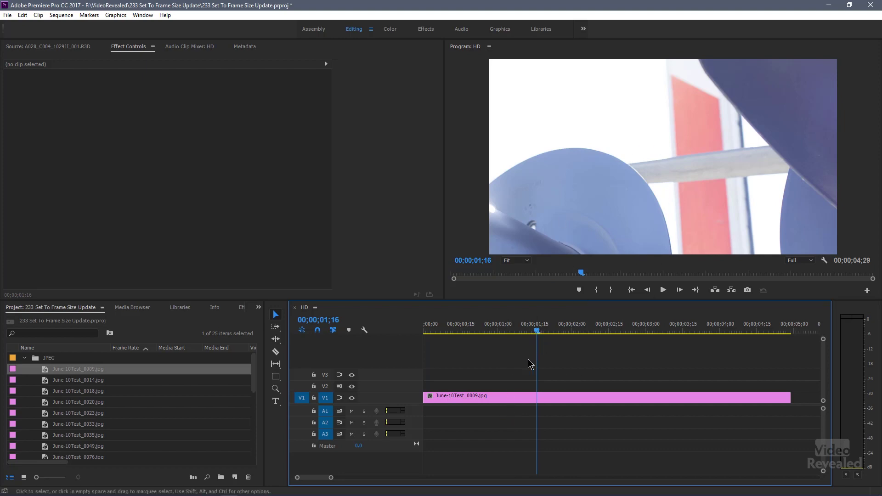
{"action": "right_click", "coordinate": [498, 398]}
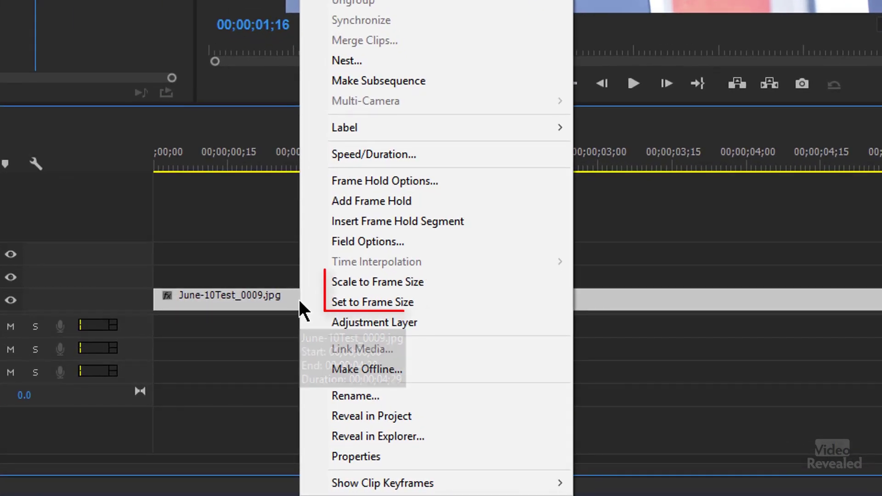
{"action": "left_click", "coordinate": [459, 282]}
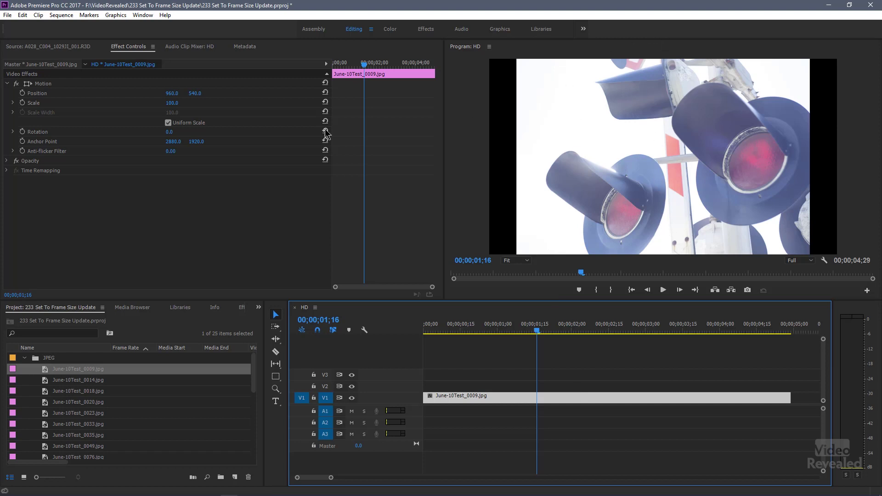
{"action": "left_click", "coordinate": [34, 84]}
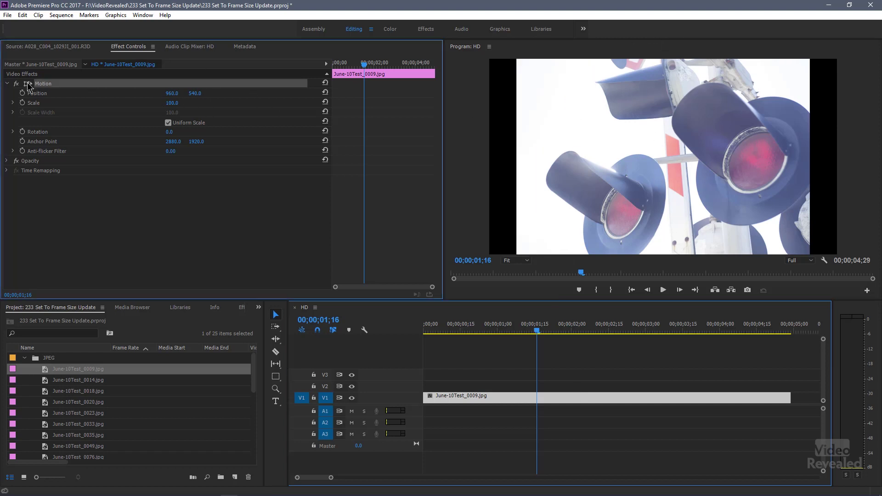
{"action": "left_click", "coordinate": [516, 262]}
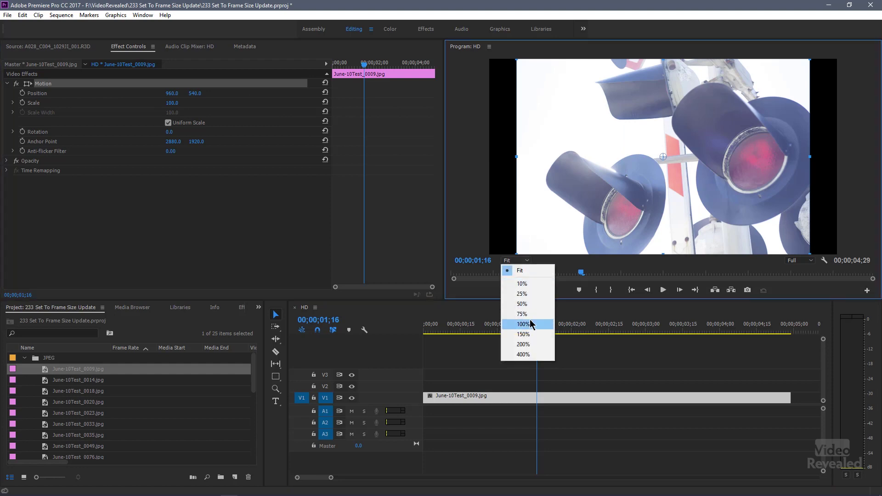
{"action": "left_click", "coordinate": [533, 304]}
{"action": "left_click", "coordinate": [515, 261]}
{"action": "left_click", "coordinate": [522, 285]}
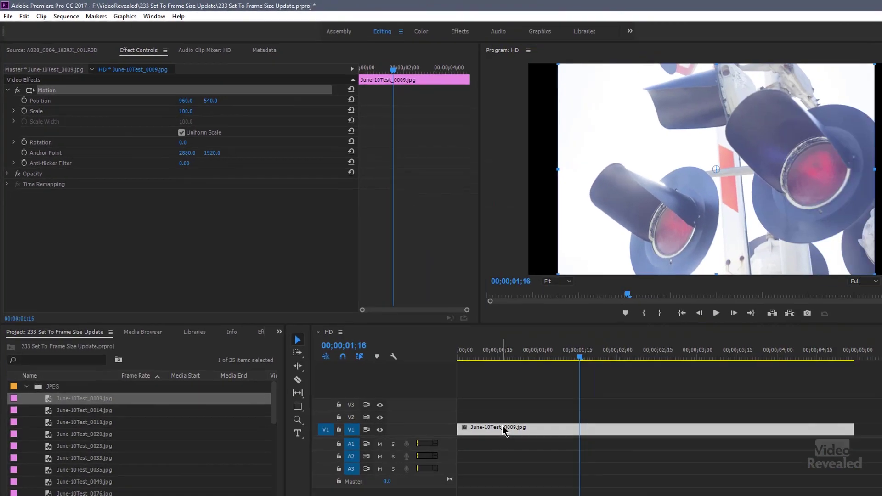
Step: Uncheck Scale to Frame Size on the June-10Test_0009.jpg clip so it shows at native size
{"action": "right_click", "coordinate": [466, 398]}
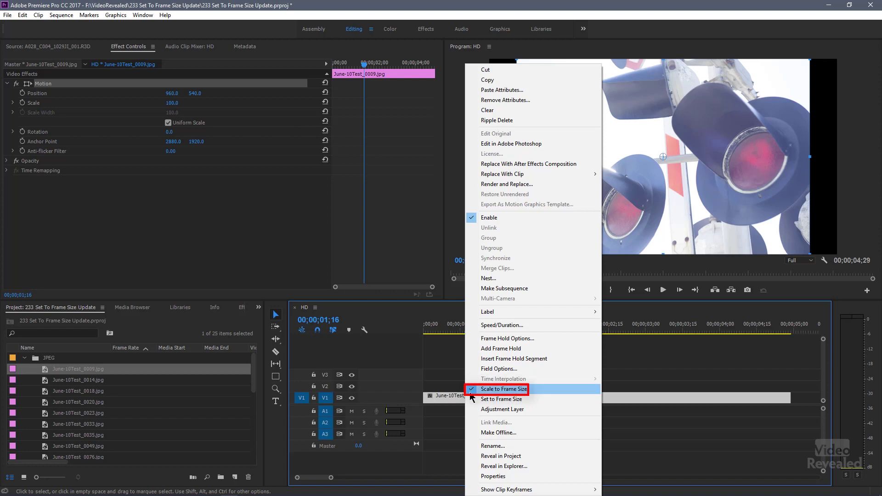
{"action": "left_click", "coordinate": [456, 376]}
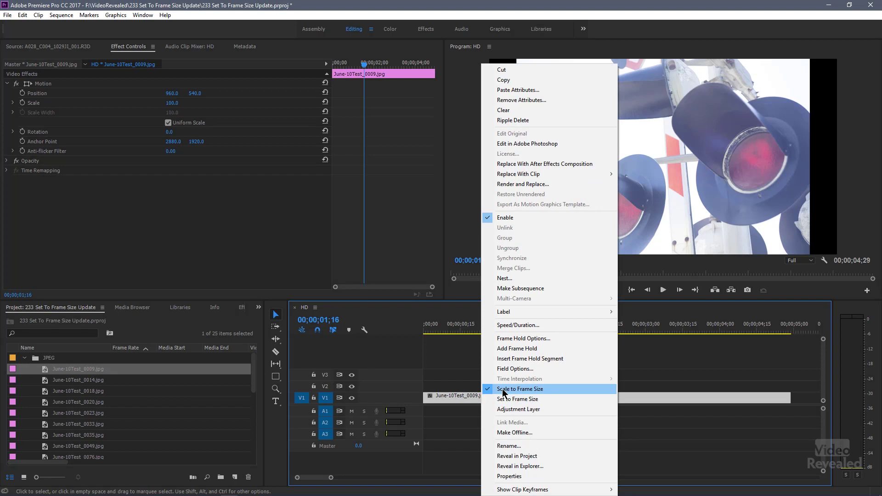
{"action": "left_click", "coordinate": [504, 390]}
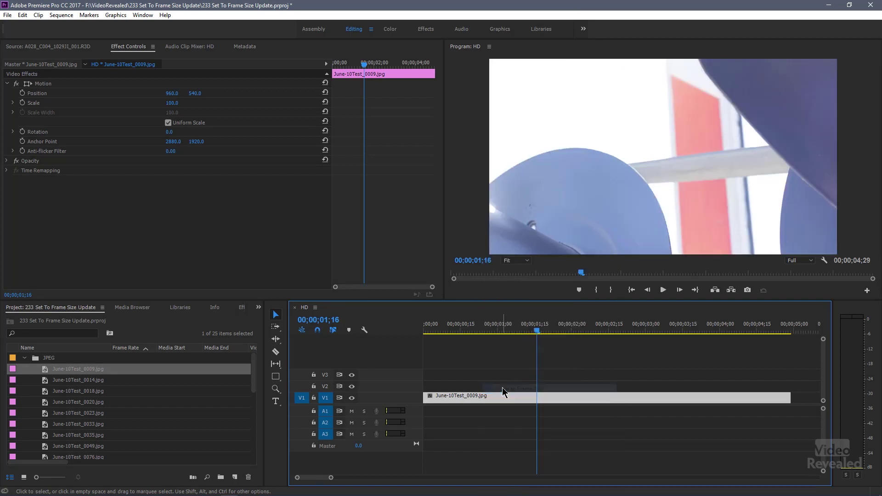
Step: Apply Set to Frame Size to the still and view the Program monitor at 25%
{"action": "right_click", "coordinate": [483, 401]}
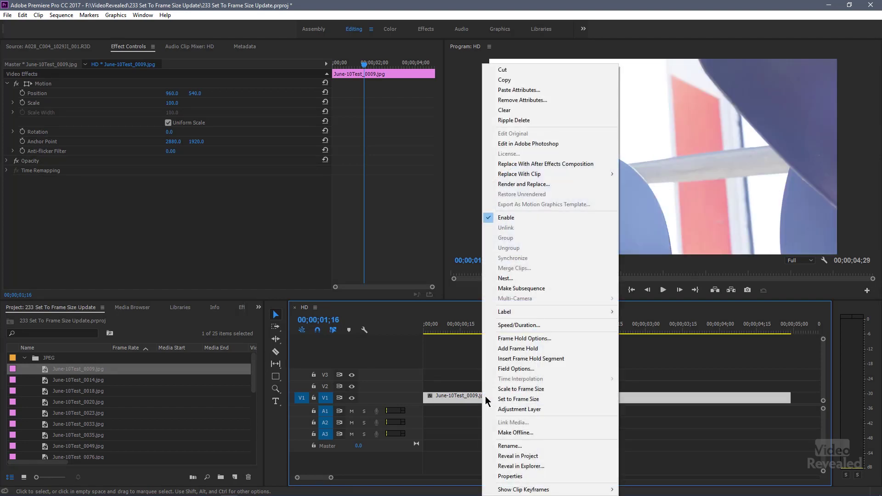
{"action": "left_click", "coordinate": [514, 399]}
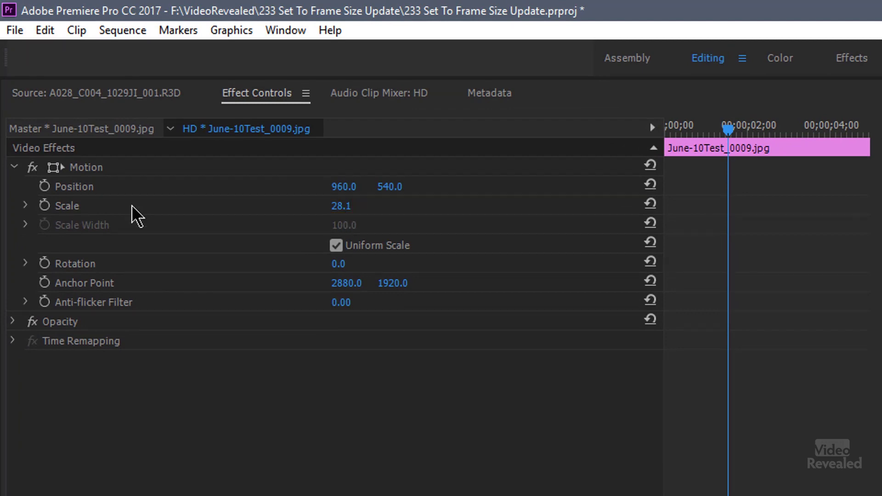
{"action": "left_click", "coordinate": [54, 168]}
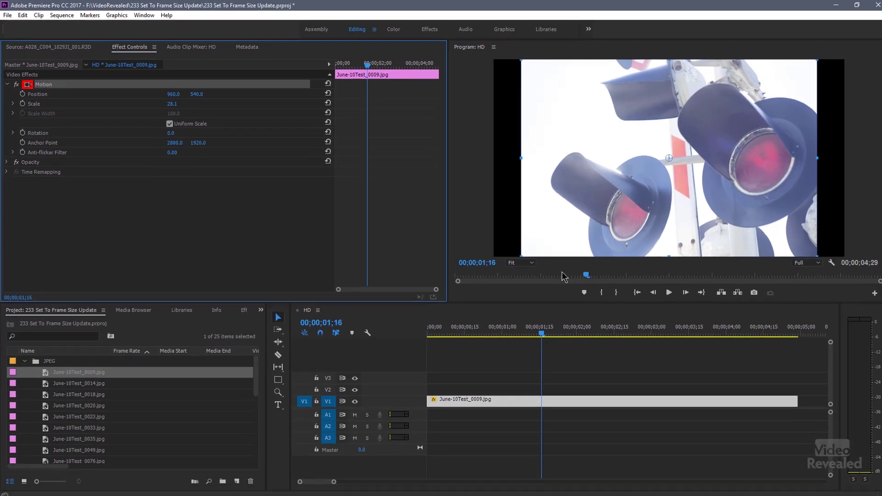
{"action": "left_click", "coordinate": [512, 260]}
{"action": "left_click", "coordinate": [522, 285]}
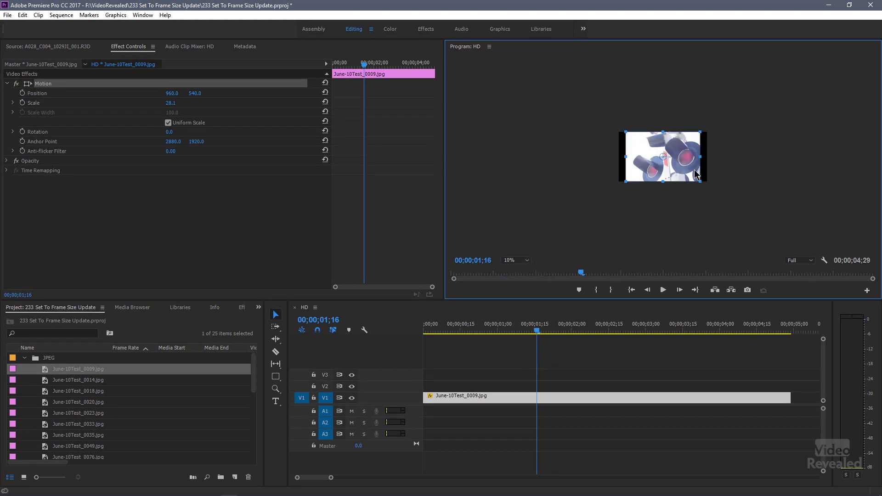
{"action": "left_click", "coordinate": [527, 260]}
{"action": "left_click", "coordinate": [523, 295]}
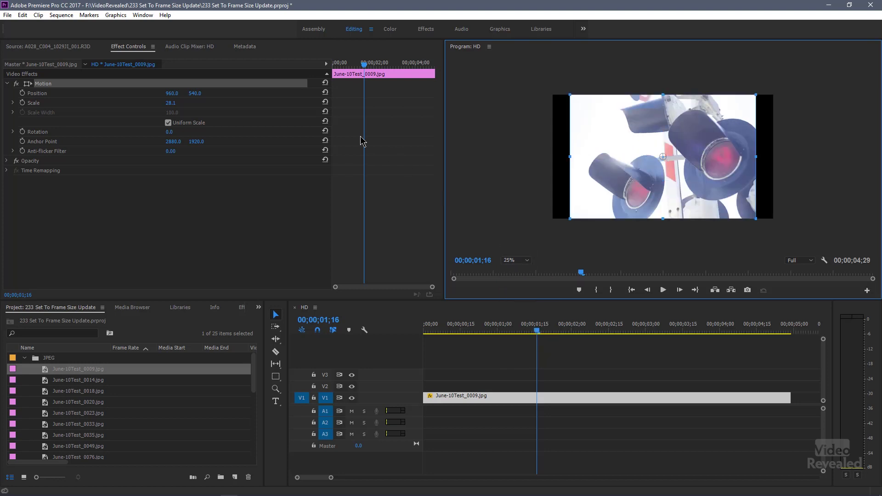
Step: Nudge the still's Scale up from 28.1 with the Up arrow
{"action": "left_click", "coordinate": [171, 103]}
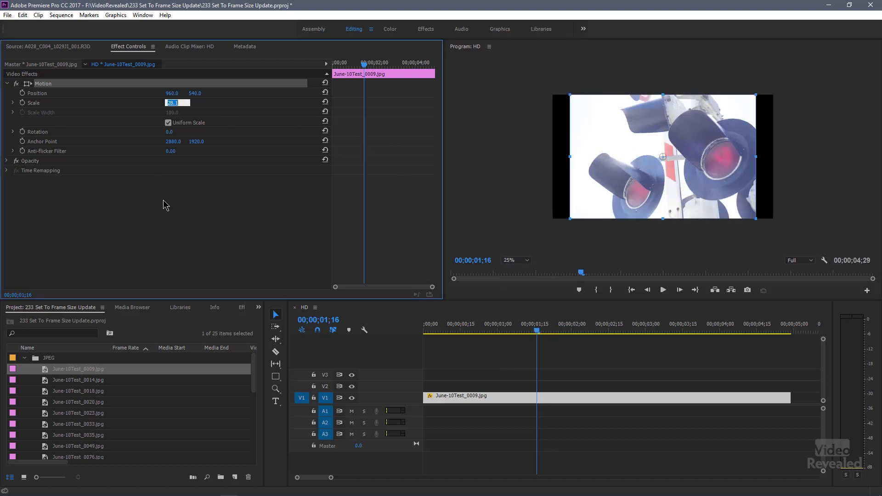
{"action": "key", "text": "Up"}
{"action": "key", "text": "Up"}
{"action": "key", "text": "Up"}
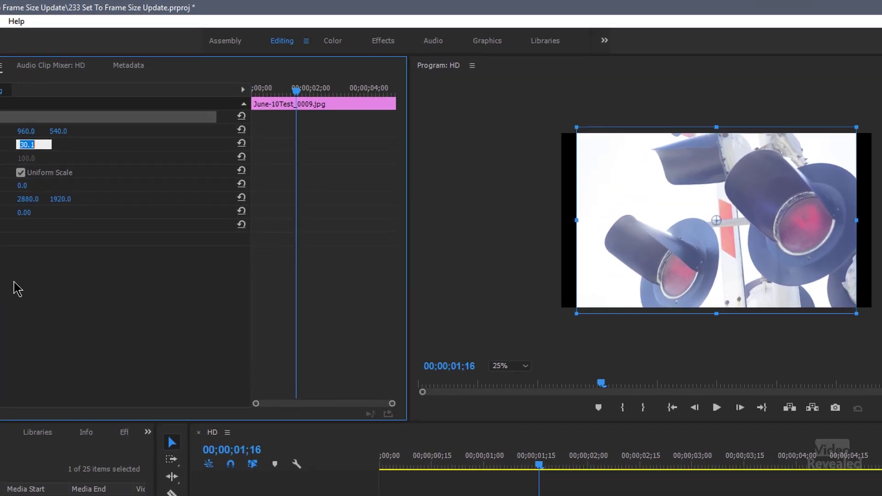
{"action": "key", "text": "Up"}
{"action": "key", "text": "Up"}
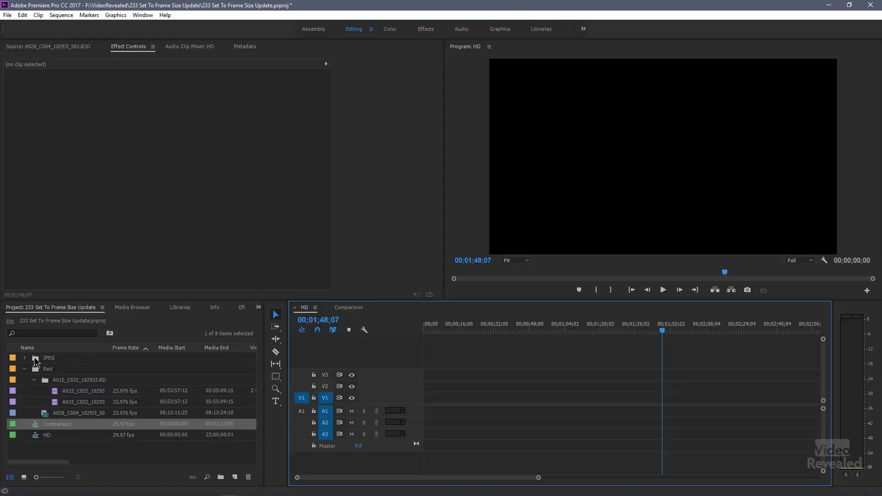
{"action": "left_click", "coordinate": [35, 359]}
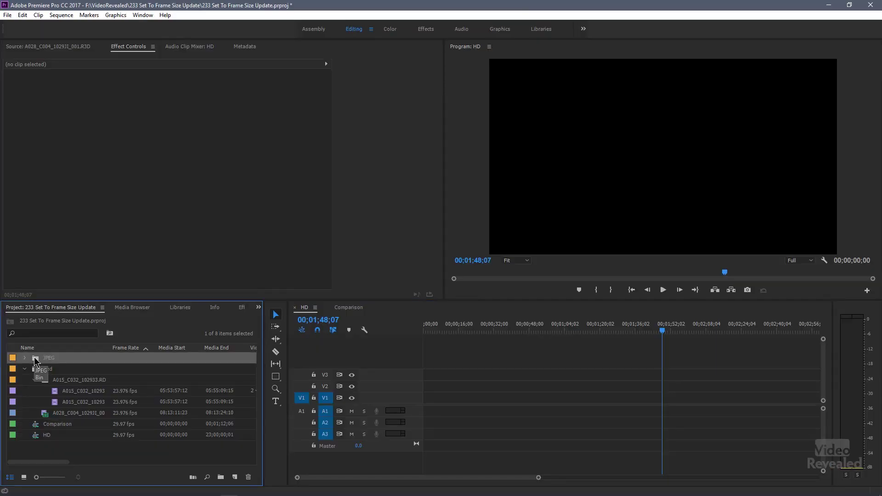
Step: Add all the JPEG stills to V1 of the HD sequence and fit the timeline
{"action": "left_click_drag", "start_coordinate": [105, 364], "coordinate": [409, 403]}
{"action": "mouse_move", "coordinate": [447, 334]}
{"action": "left_mouse_down"}
{"action": "mouse_move", "coordinate": [471, 327]}
{"action": "mouse_move", "coordinate": [434, 327]}
{"action": "left_mouse_up"}
{"action": "key", "text": "backslash"}
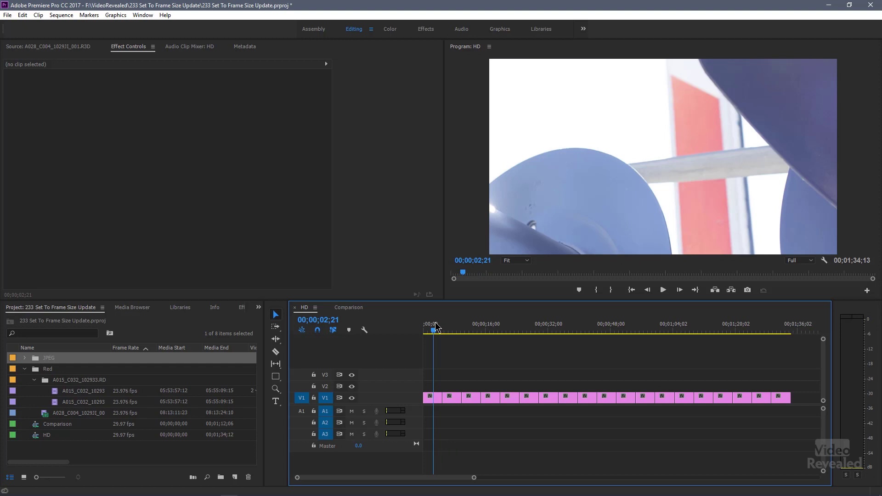
Step: Raise the first still's Scale from 33.1 to 34.1
{"action": "left_click", "coordinate": [434, 398]}
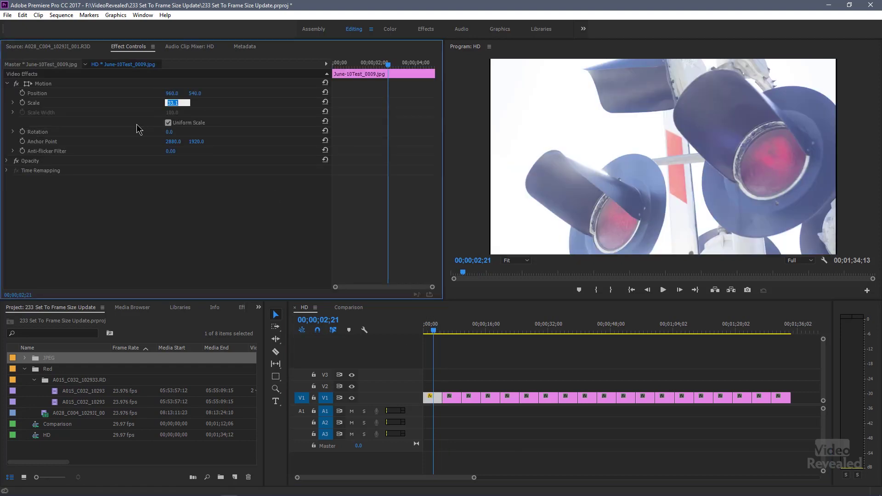
{"action": "key", "text": "Up"}
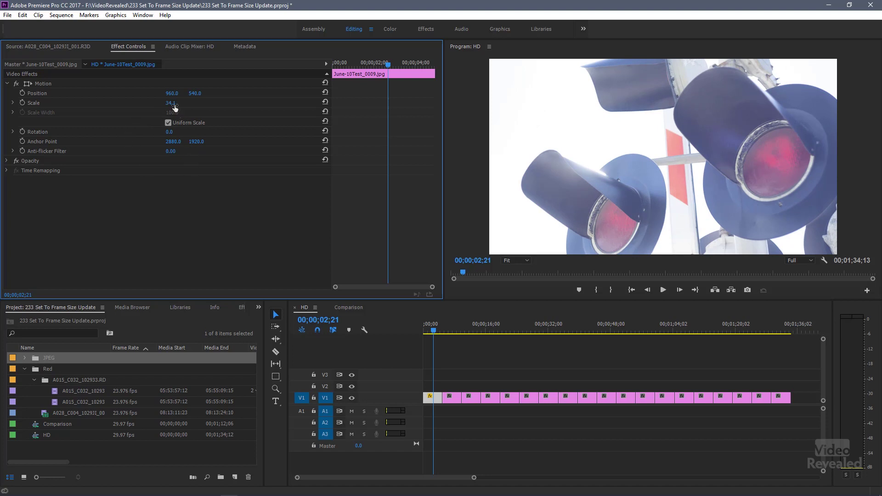
{"action": "left_click_drag", "start_coordinate": [797, 362], "coordinate": [444, 429]}
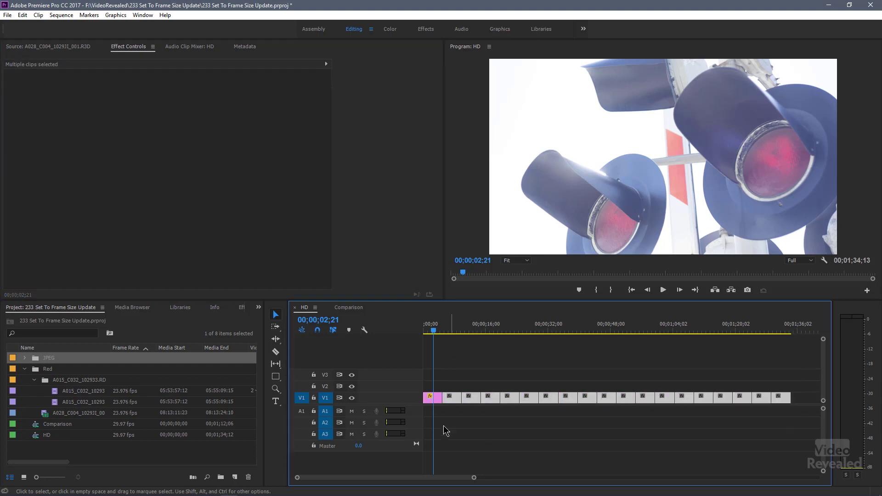
Step: Copy the first still and paste its Motion attributes onto all the remaining stills
{"action": "left_click", "coordinate": [435, 400]}
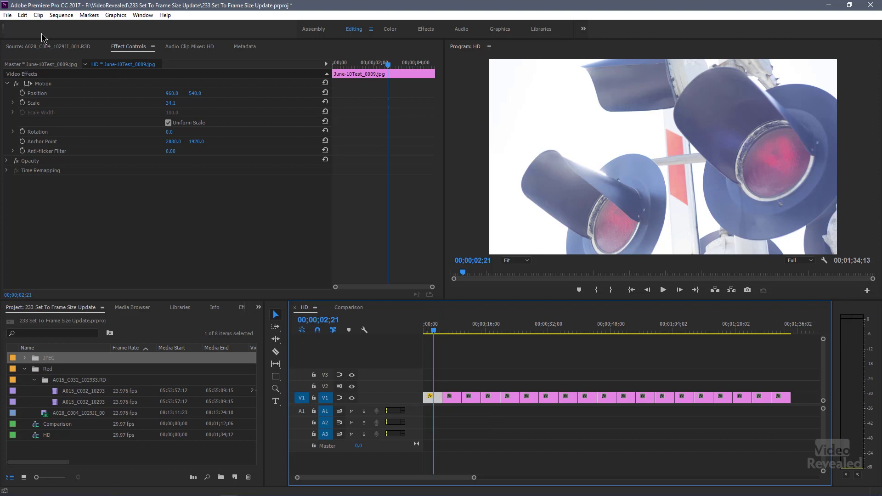
{"action": "left_click", "coordinate": [23, 15]}
{"action": "left_click", "coordinate": [28, 60]}
{"action": "left_click_drag", "start_coordinate": [798, 366], "coordinate": [426, 403]}
{"action": "left_click", "coordinate": [22, 15]}
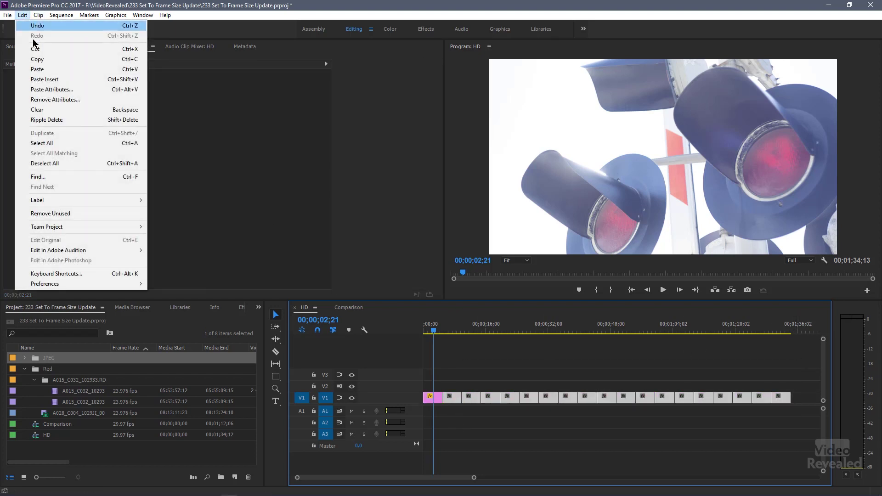
{"action": "left_click", "coordinate": [69, 91]}
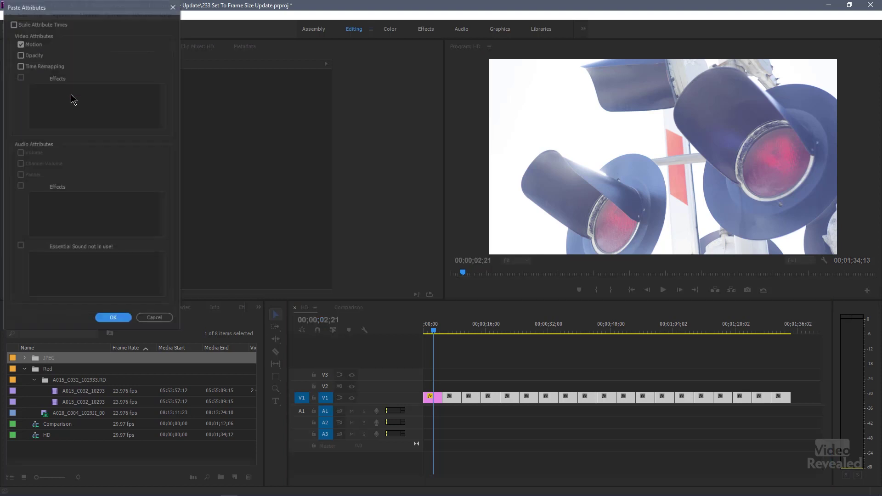
{"action": "left_click", "coordinate": [114, 319]}
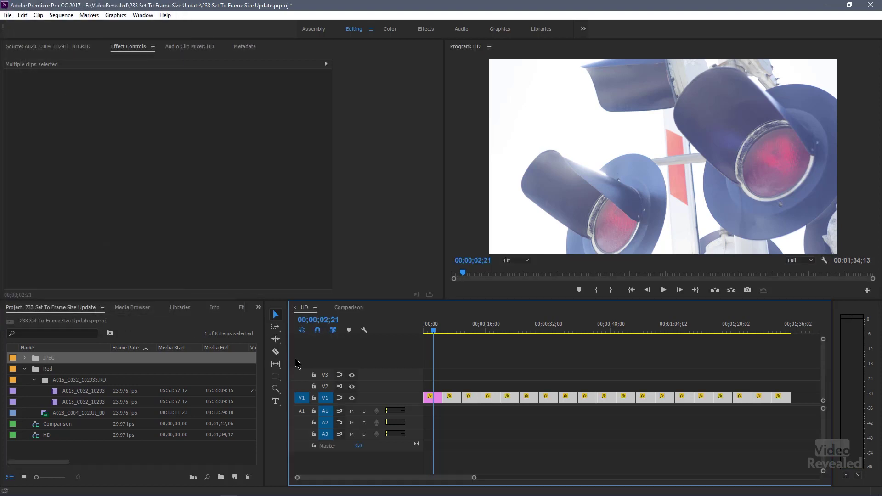
{"action": "left_click_drag", "start_coordinate": [432, 339], "coordinate": [637, 351]}
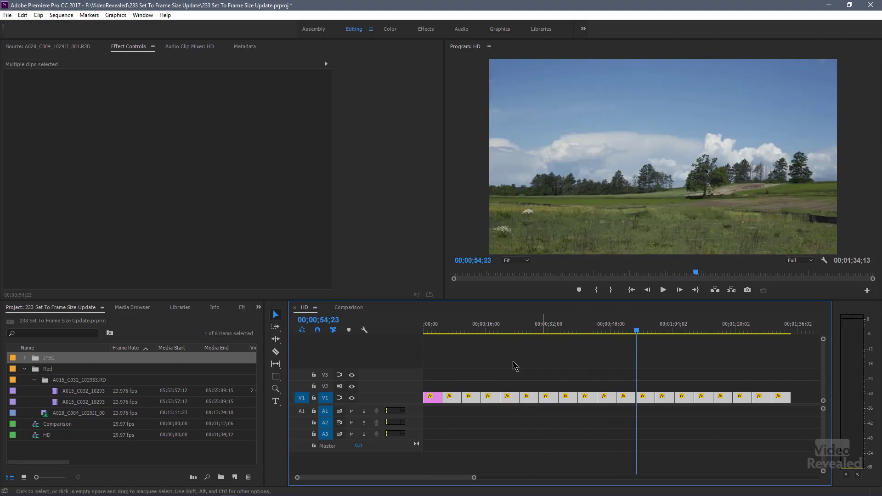
Step: Select the second still, June-10Test_0014.jpg, and scrub its Scale toward 20
{"action": "left_click", "coordinate": [452, 330]}
{"action": "left_click_drag", "start_coordinate": [453, 331], "coordinate": [455, 333]}
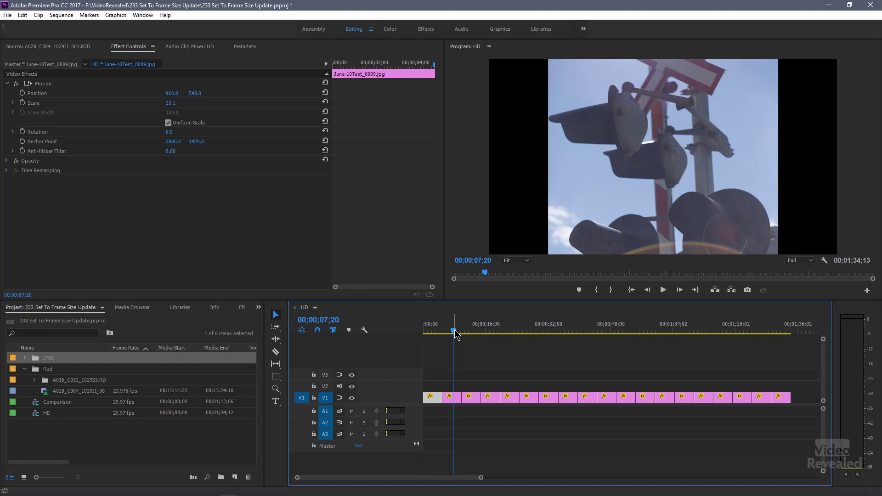
{"action": "left_click", "coordinate": [452, 399]}
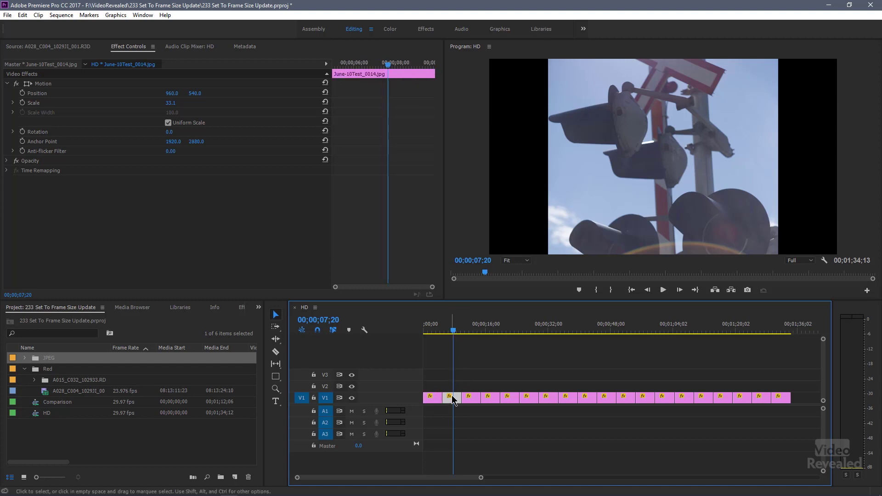
{"action": "left_click_drag", "start_coordinate": [170, 102], "coordinate": [164, 103]}
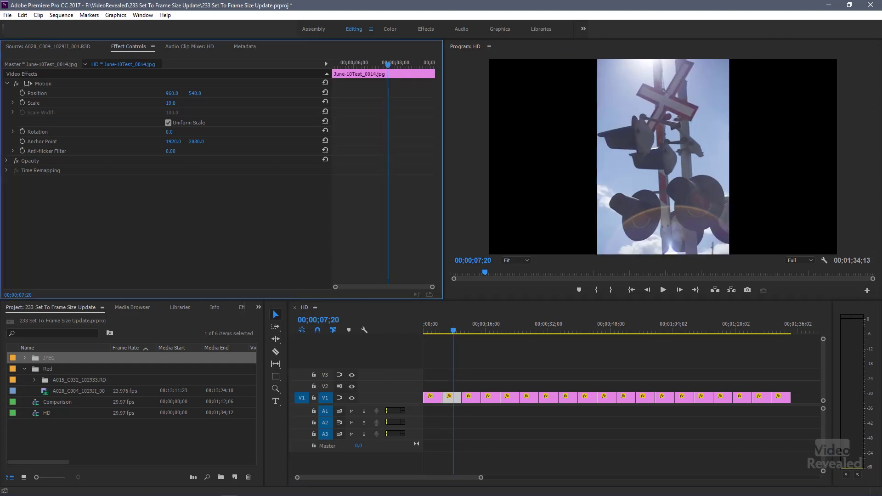
{"action": "left_click_drag", "start_coordinate": [170, 103], "coordinate": [186, 103]}
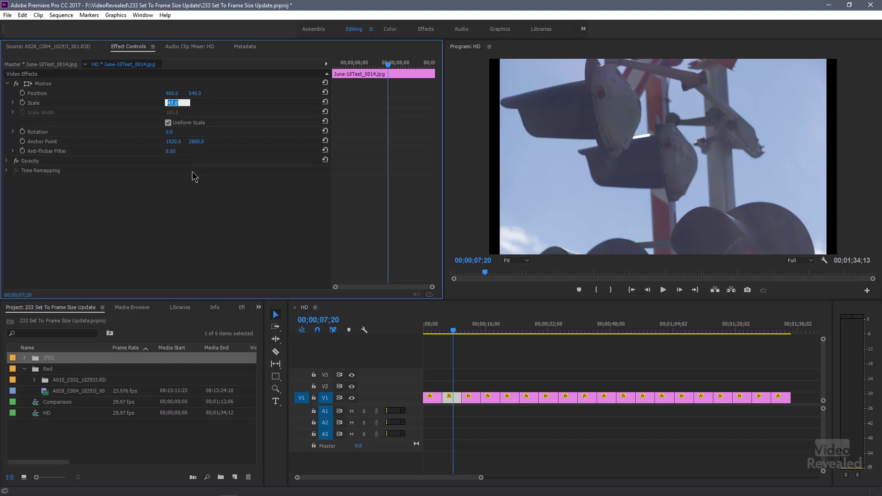
Step: Set the portrait still to Scale 50 and drag it to Position 968, -60 at 25% zoom
{"action": "key", "text": "Up"}
{"action": "key", "text": "Up"}
{"action": "key", "text": "Up"}
{"action": "key", "text": "Return"}
{"action": "left_click", "coordinate": [210, 227]}
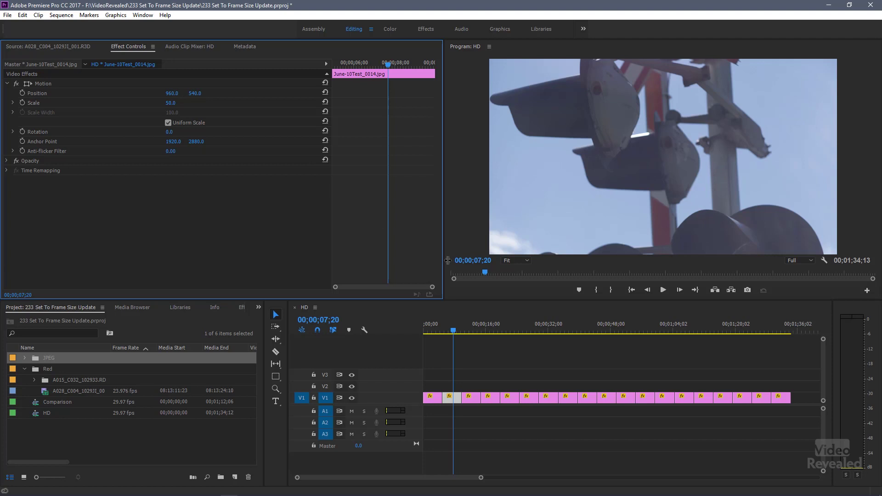
{"action": "left_click", "coordinate": [514, 262]}
{"action": "left_click", "coordinate": [524, 292]}
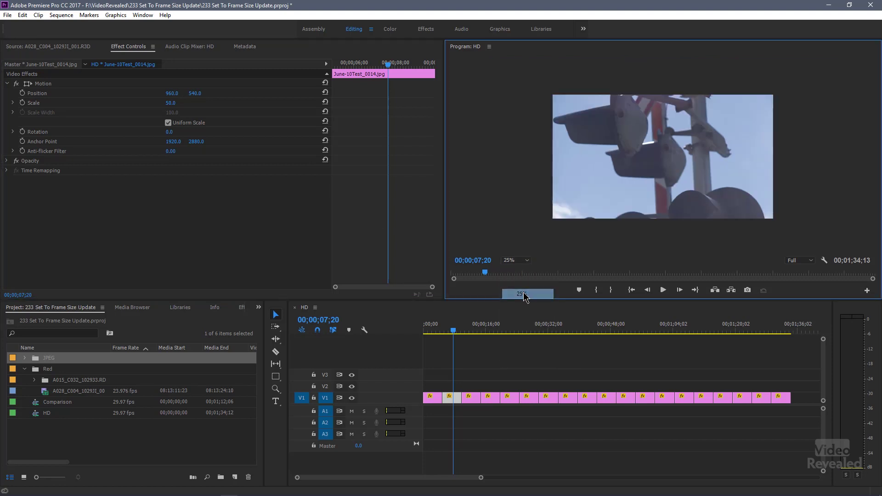
{"action": "left_click", "coordinate": [27, 85]}
{"action": "left_click_drag", "start_coordinate": [593, 115], "coordinate": [614, 158]}
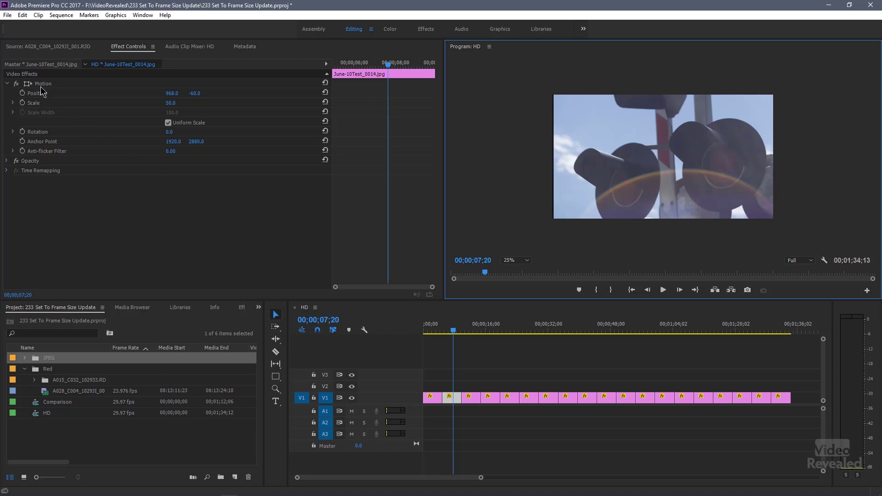
{"action": "right_click", "coordinate": [42, 87]}
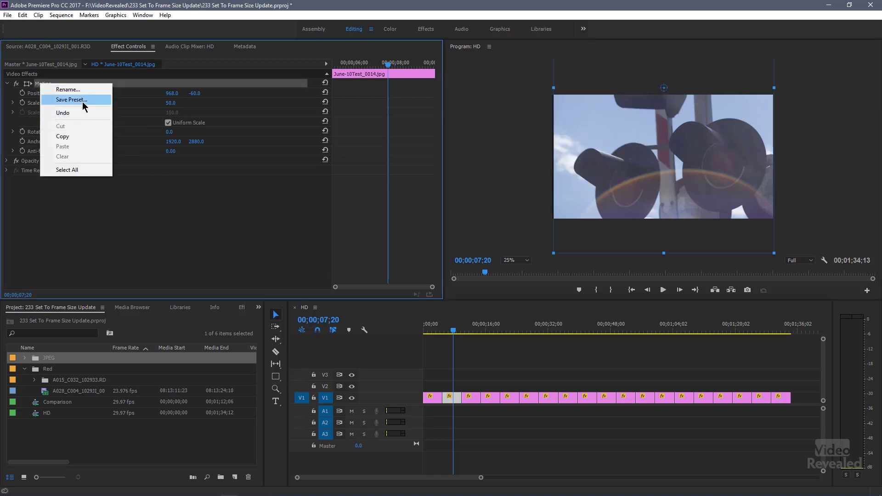
{"action": "left_click", "coordinate": [209, 192]}
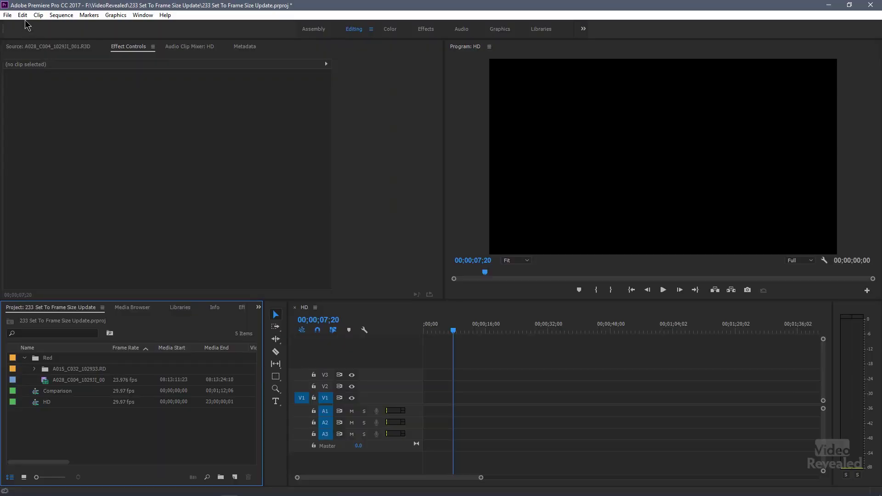
Step: Set Media preference Default Media Scaling to Set to frame size, then re-add the JPEG stills to V1
{"action": "left_click", "coordinate": [22, 15]}
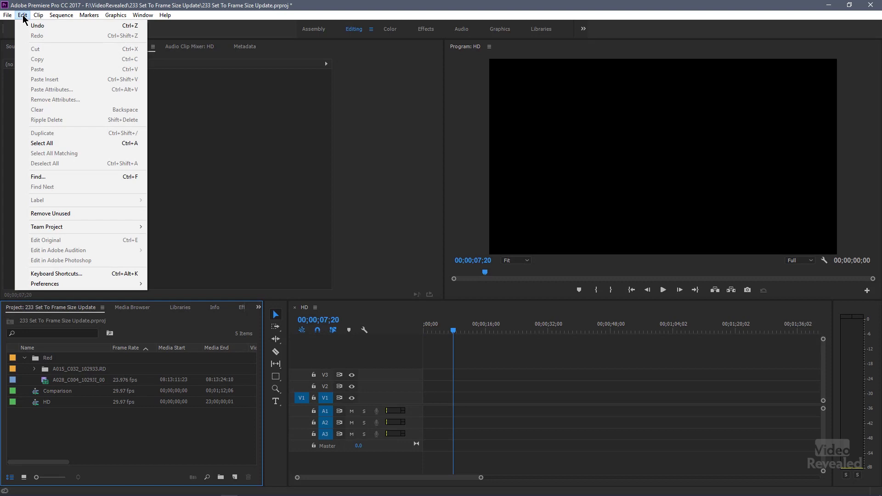
{"action": "mouse_move", "coordinate": [111, 284]}
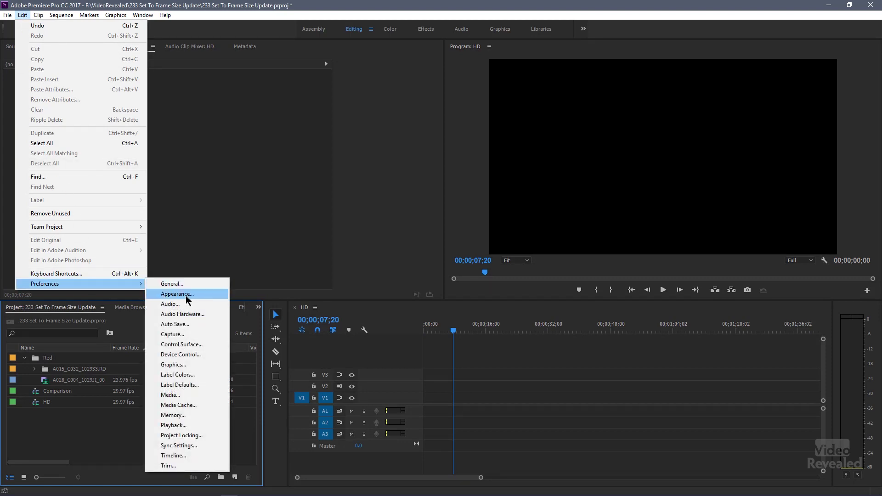
{"action": "left_click", "coordinate": [212, 398]}
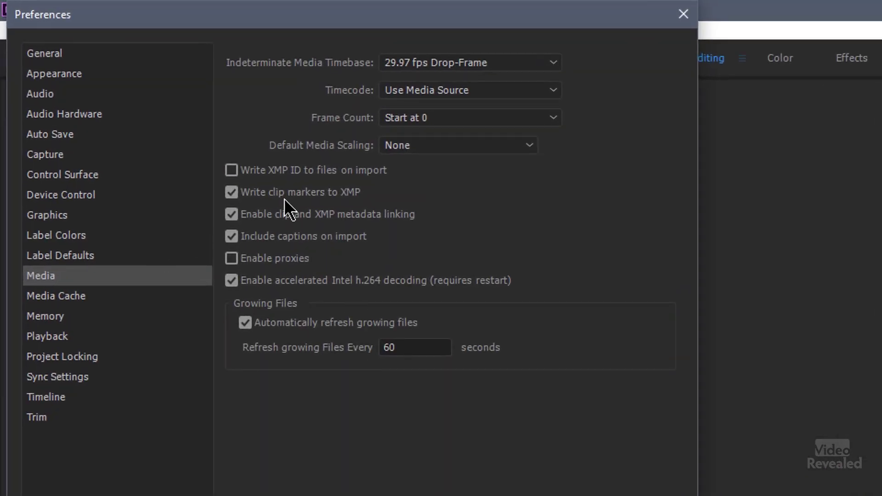
{"action": "left_click", "coordinate": [486, 147]}
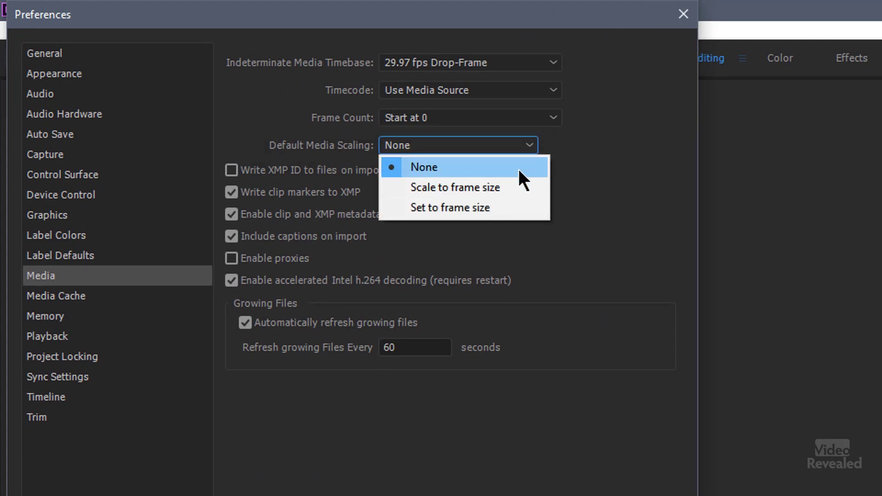
{"action": "left_click", "coordinate": [513, 204]}
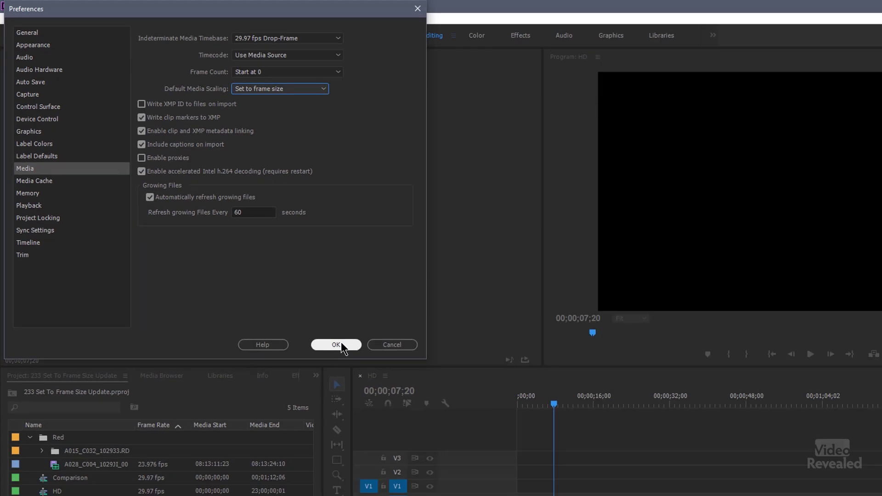
{"action": "left_click", "coordinate": [354, 355]}
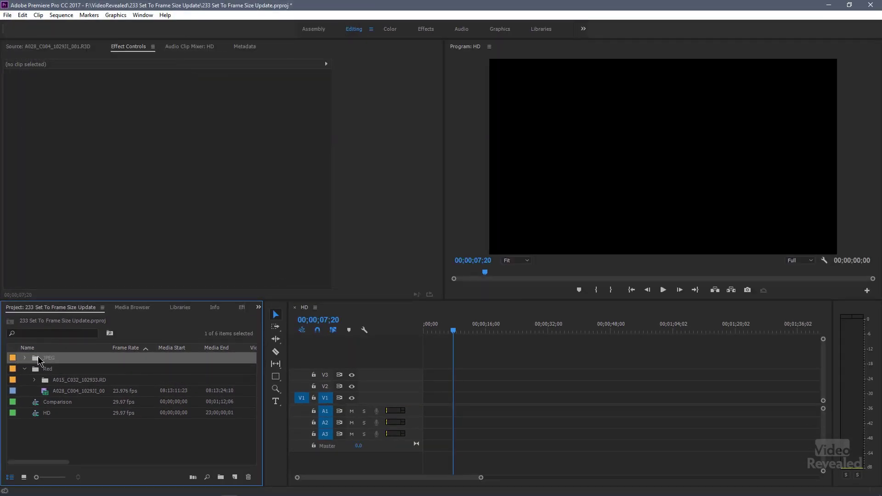
{"action": "left_click_drag", "start_coordinate": [39, 361], "coordinate": [427, 398]}
{"action": "left_click_drag", "start_coordinate": [453, 332], "coordinate": [676, 331]}
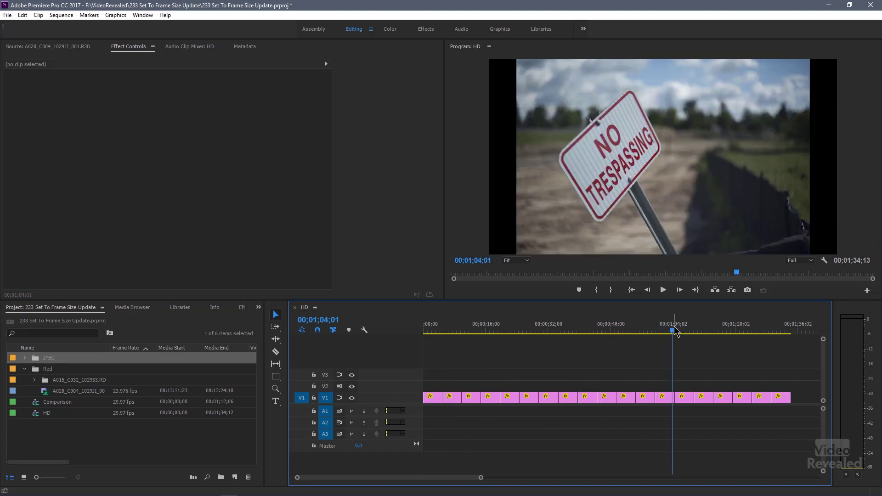
Step: Place A015_C032_102933_001.R3D from the Red folder after the stills on V1
{"action": "right_click", "coordinate": [663, 398]}
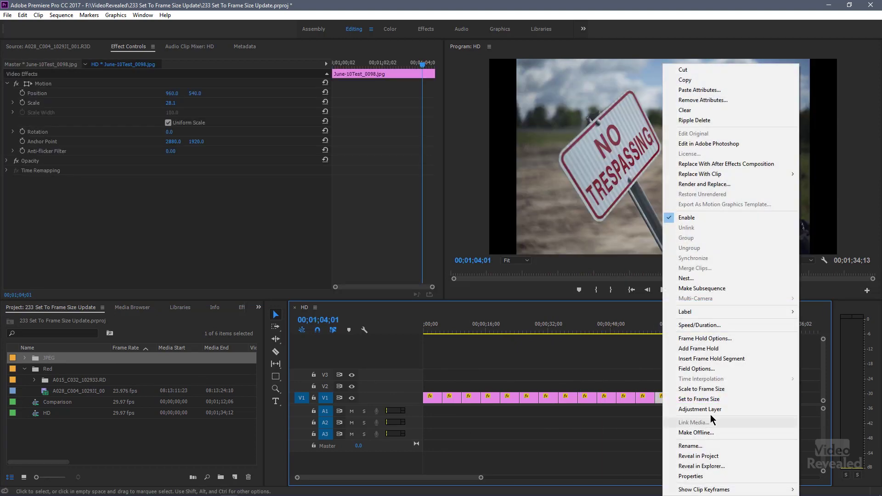
{"action": "left_click", "coordinate": [640, 358]}
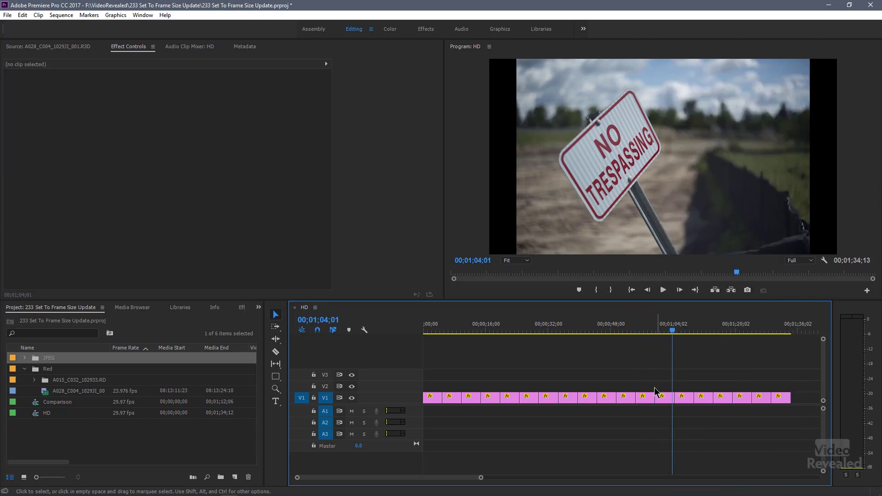
{"action": "left_click", "coordinate": [663, 401]}
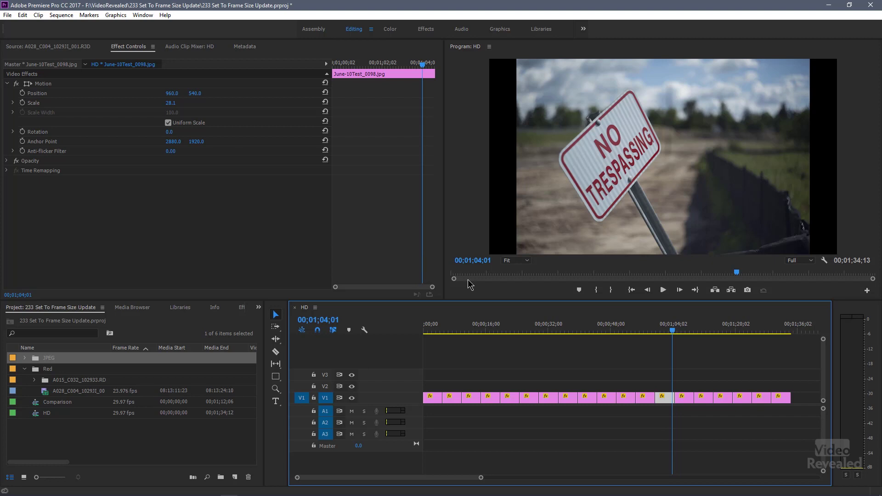
{"action": "scroll", "coordinate": [572, 358], "scroll_direction": "down", "scroll_amount": 5}
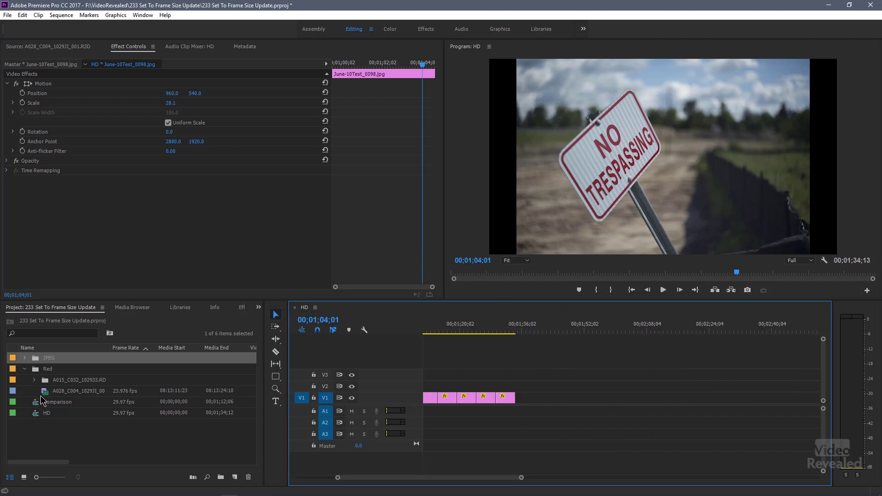
{"action": "left_click", "coordinate": [34, 380]}
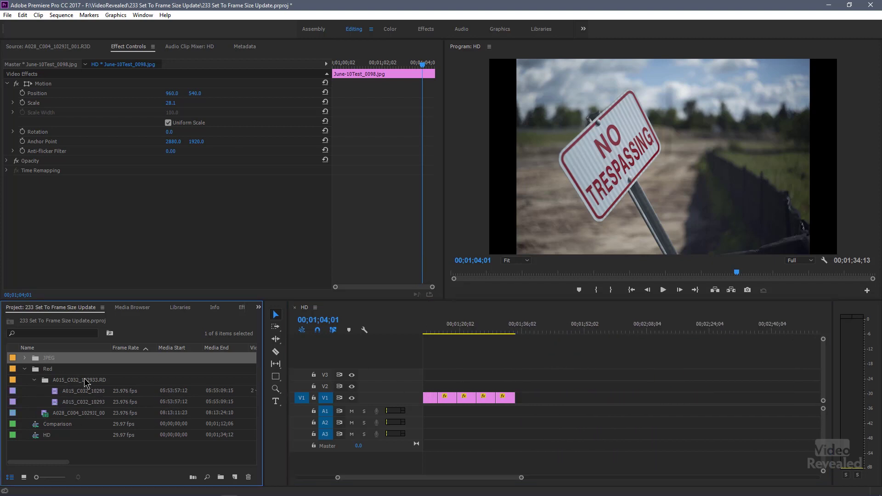
{"action": "left_click", "coordinate": [531, 326]}
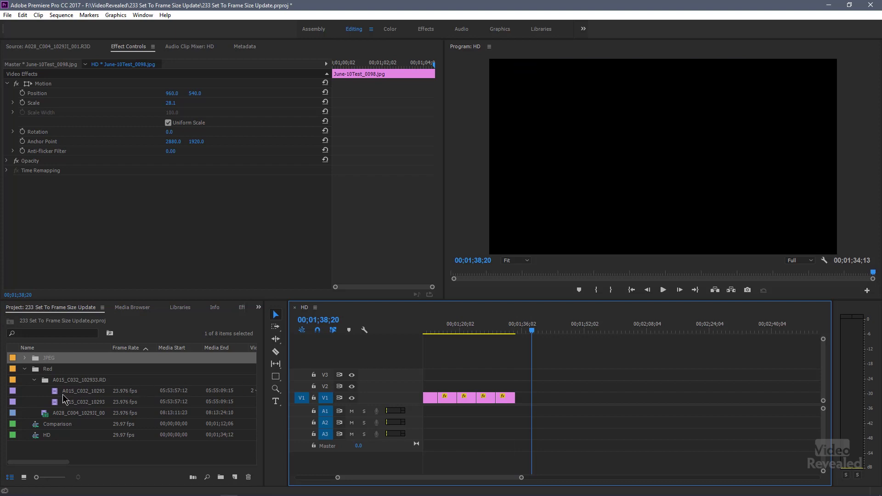
{"action": "left_click_drag", "start_coordinate": [55, 394], "coordinate": [530, 405]}
Step: Raise the balloon clip's Scale to 34.3 and zoom the timeline out to see the sequence
{"action": "left_click", "coordinate": [570, 328]}
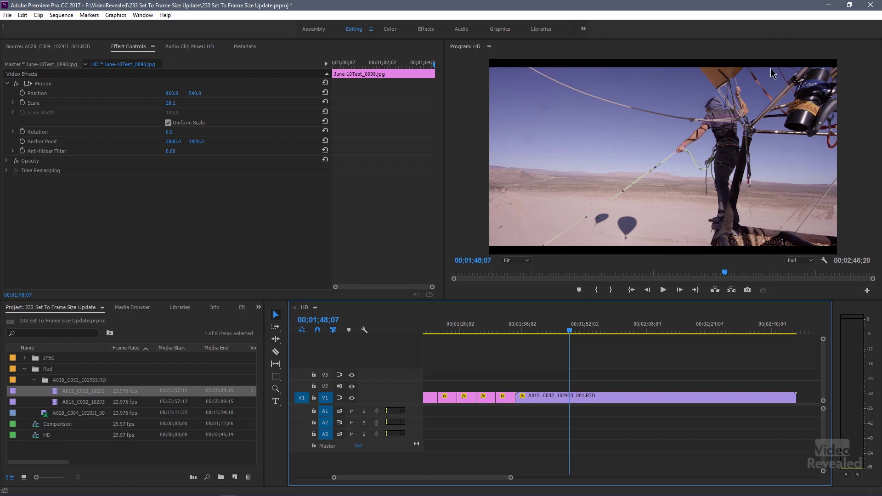
{"action": "left_click", "coordinate": [595, 398]}
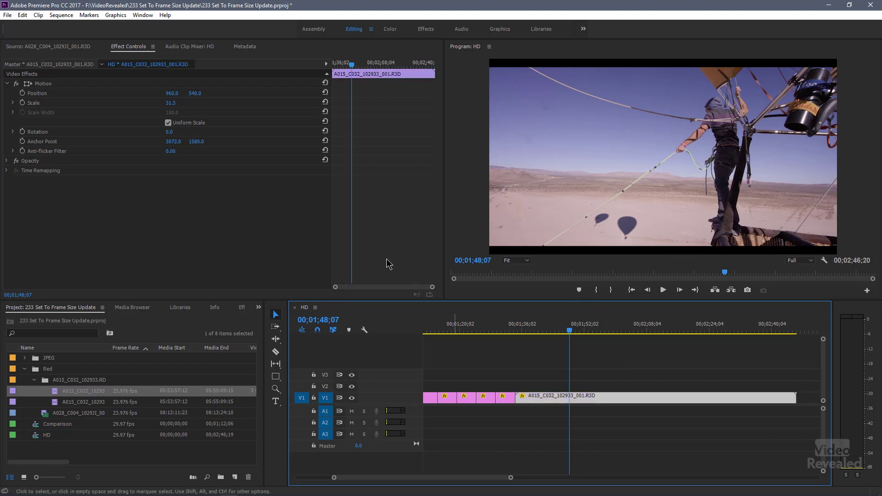
{"action": "left_click", "coordinate": [171, 105]}
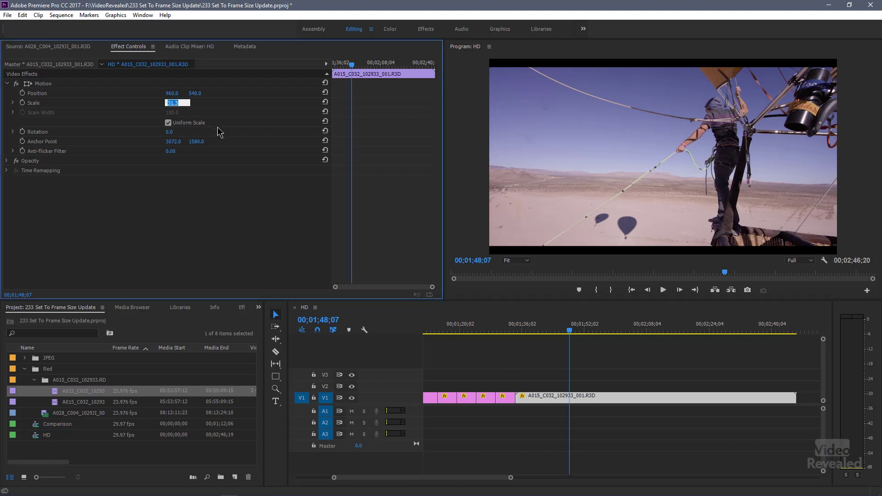
{"action": "key", "text": "Up"}
{"action": "key", "text": "Up"}
{"action": "key", "text": "Up"}
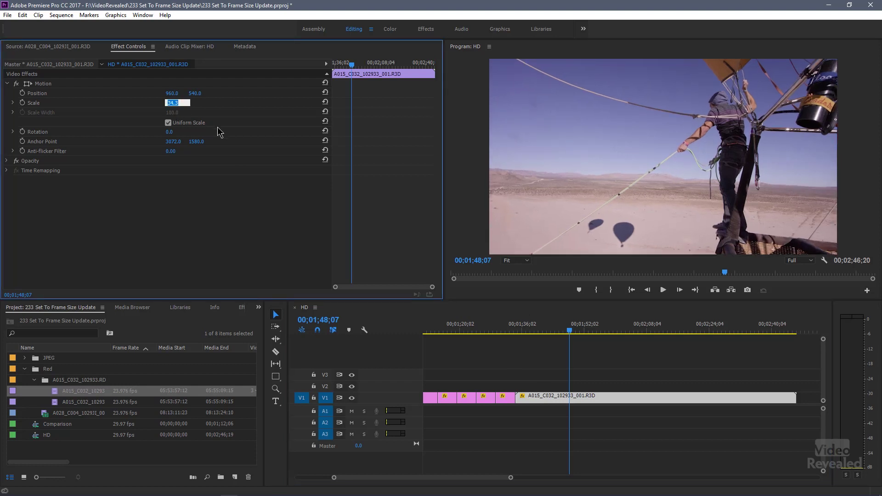
{"action": "left_click", "coordinate": [235, 199]}
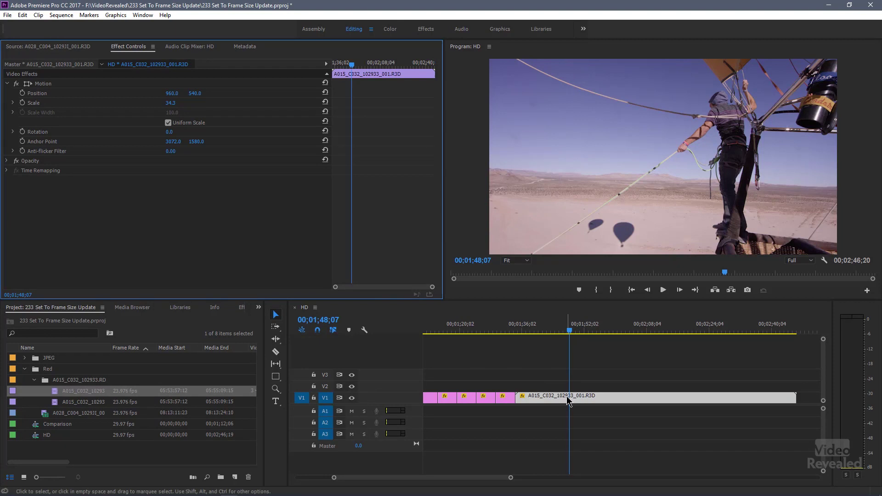
{"action": "left_click", "coordinate": [568, 401]}
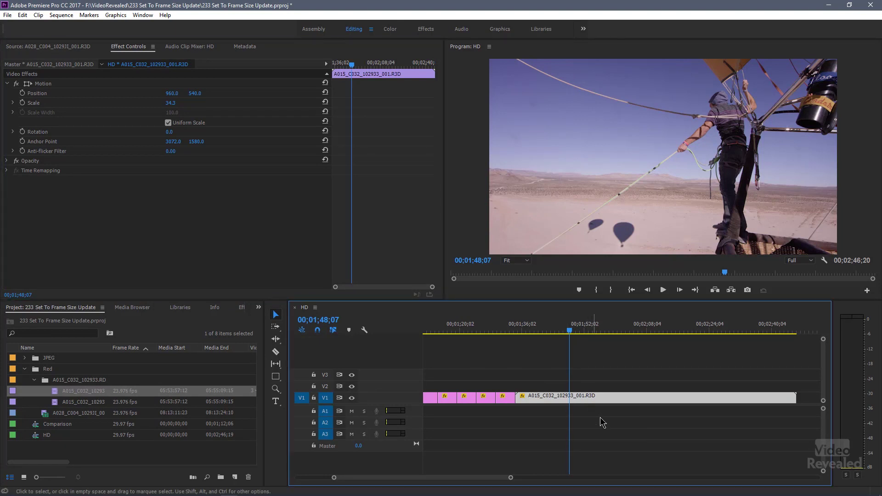
{"action": "key", "text": "minus"}
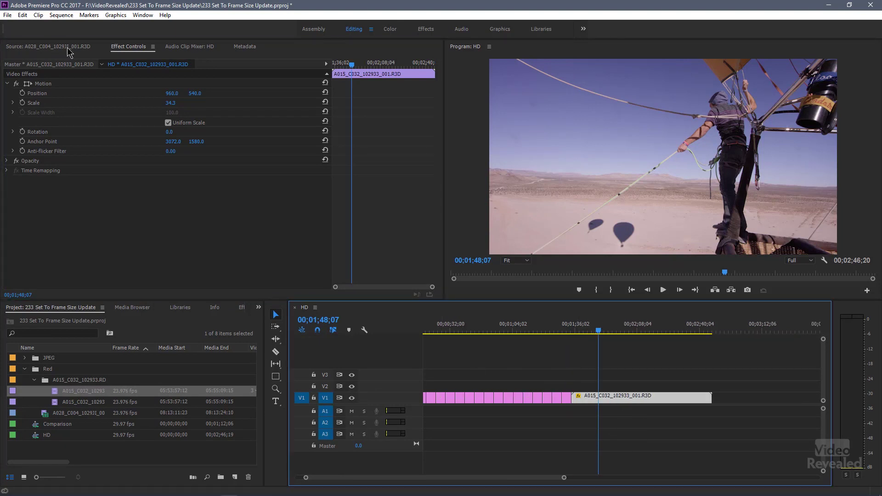
Step: Change Default Media Scaling from Set to frame size to None in the Media preferences and confirm
{"action": "left_click", "coordinate": [26, 16]}
{"action": "mouse_move", "coordinate": [99, 285]}
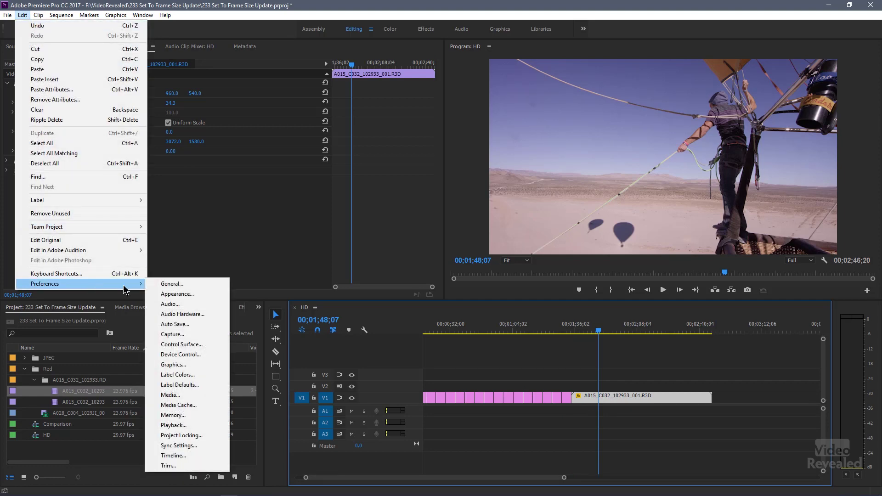
{"action": "left_click", "coordinate": [196, 396]}
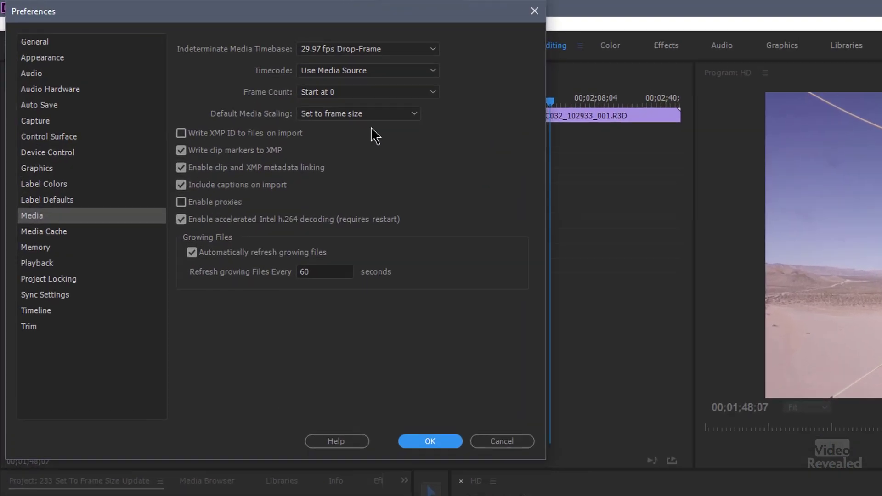
{"action": "left_click", "coordinate": [246, 74]}
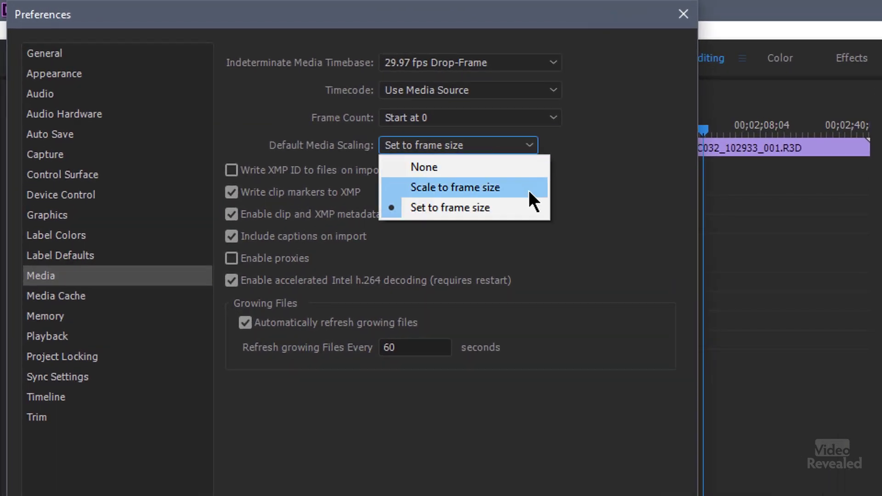
{"action": "left_click", "coordinate": [509, 165]}
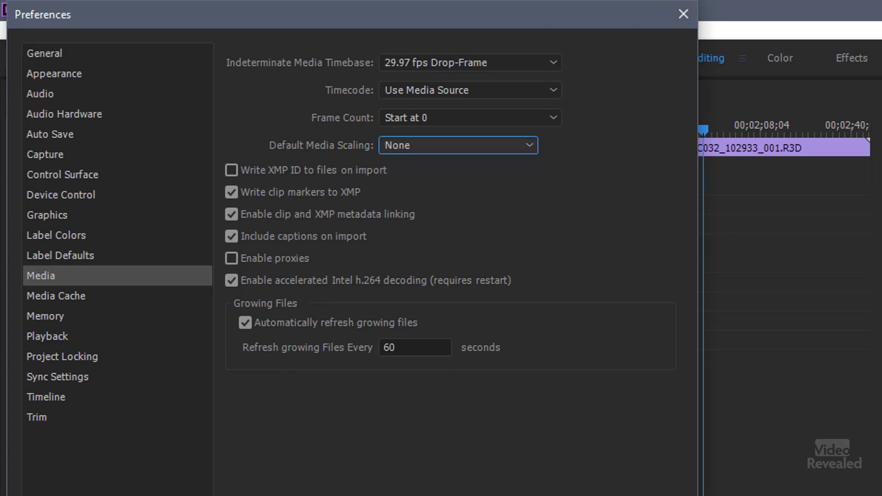
{"action": "key", "text": "Return"}
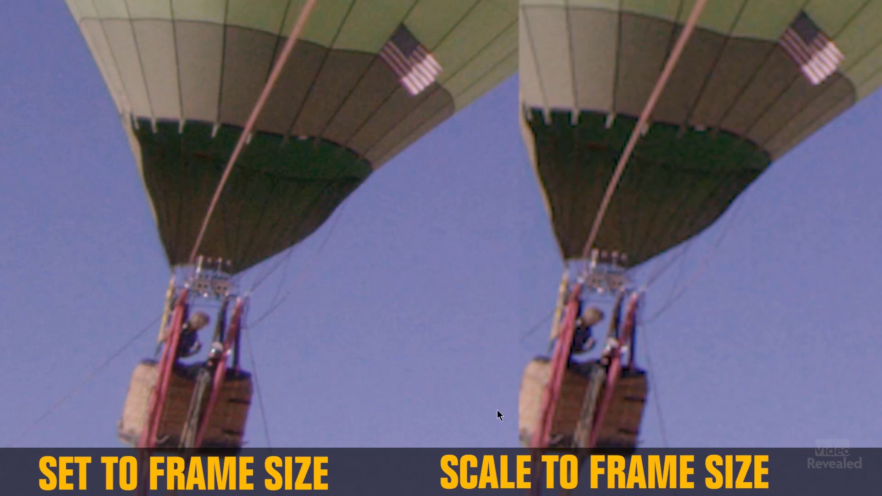
Step: Exit full-screen playback of the Comparison sequence
{"action": "key", "text": "Escape"}
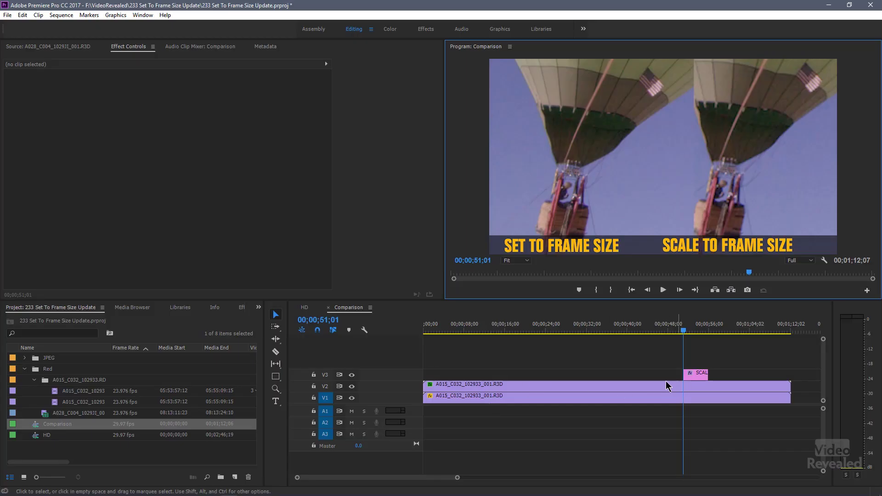
Step: Compare the V2 and V1 clips' Motion scale, then show the HD sequence's tree-trunk still full screen
{"action": "left_click", "coordinate": [624, 389]}
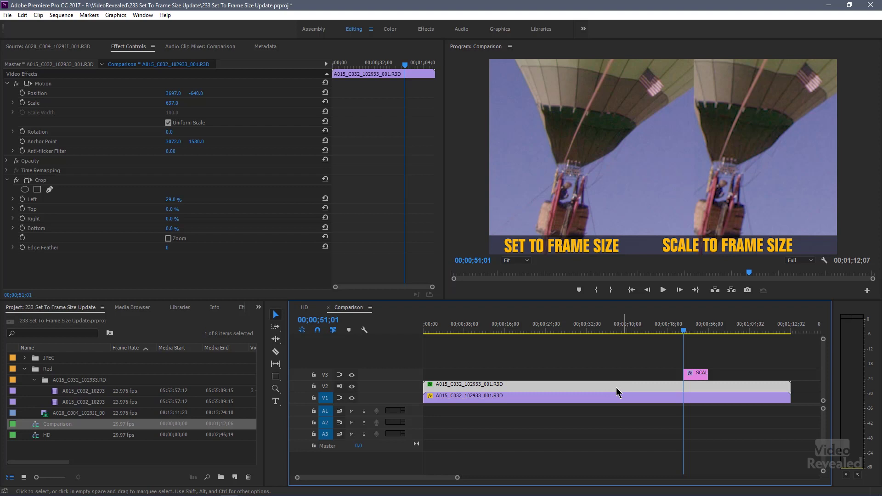
{"action": "left_click", "coordinate": [563, 400]}
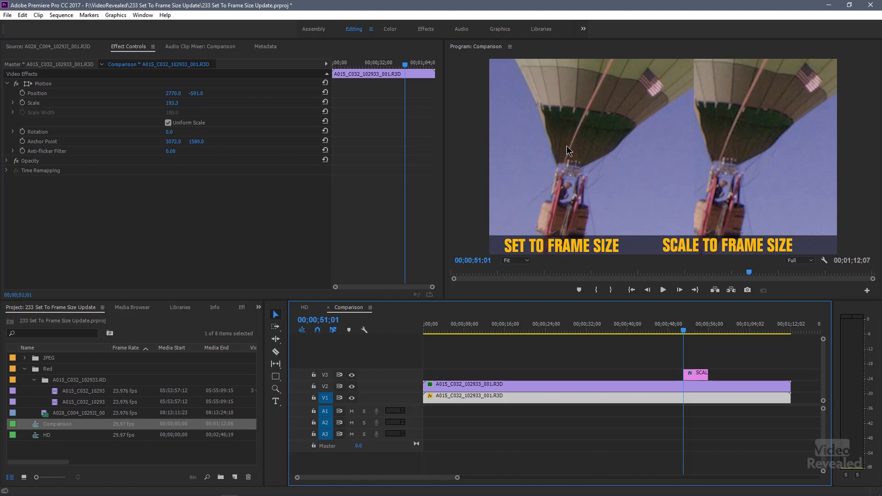
{"action": "left_click", "coordinate": [558, 387]}
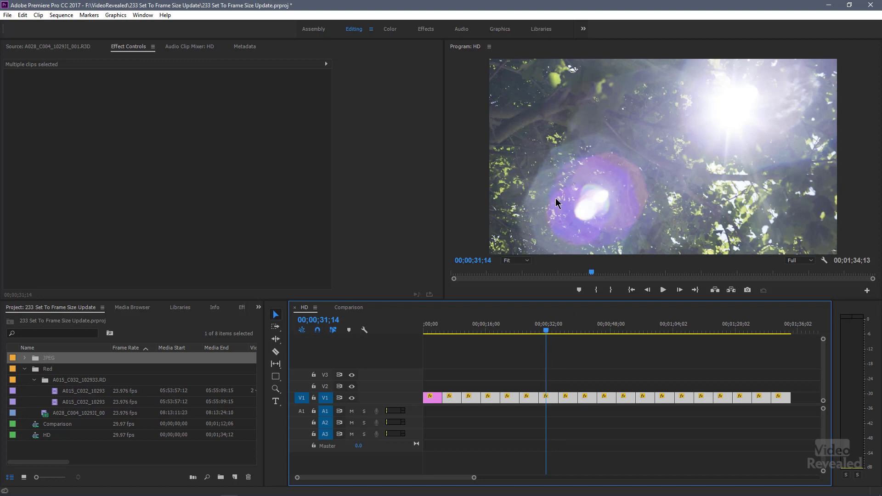
{"action": "left_click_drag", "start_coordinate": [546, 331], "coordinate": [567, 340]}
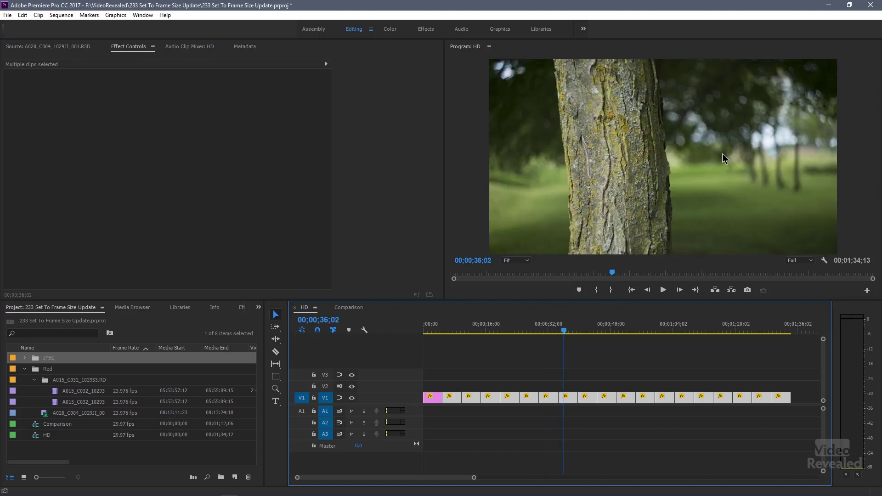
{"action": "key", "text": "ctrl+grave"}
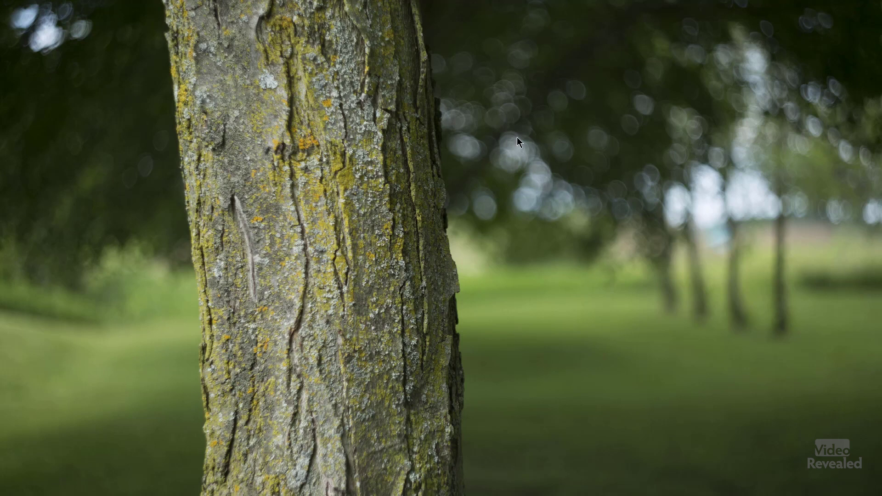